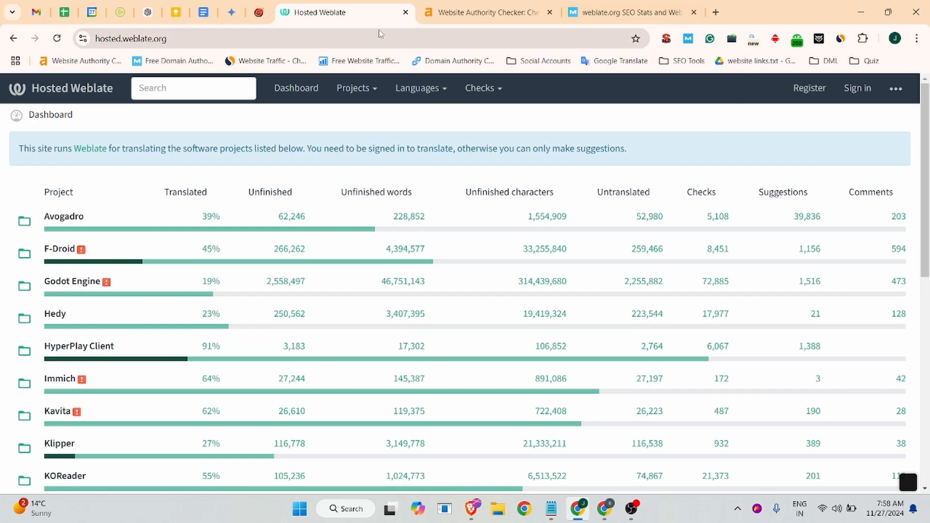
Step: Review weblate.org's authority, backlink and spam metrics in the Ahrefs and Moz reports, and return to the Hosted Weblate site
{"action": "left_click", "coordinate": [472, 9]}
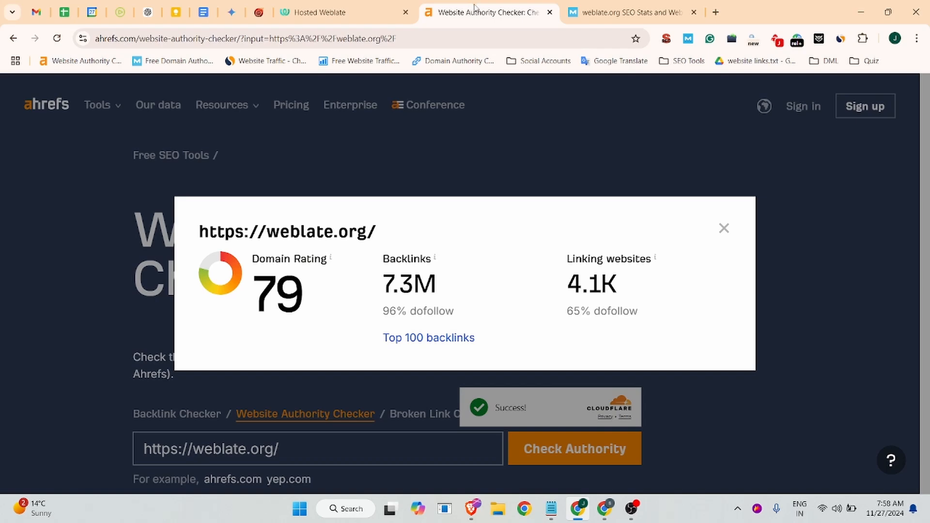
{"action": "left_click", "coordinate": [632, 6]}
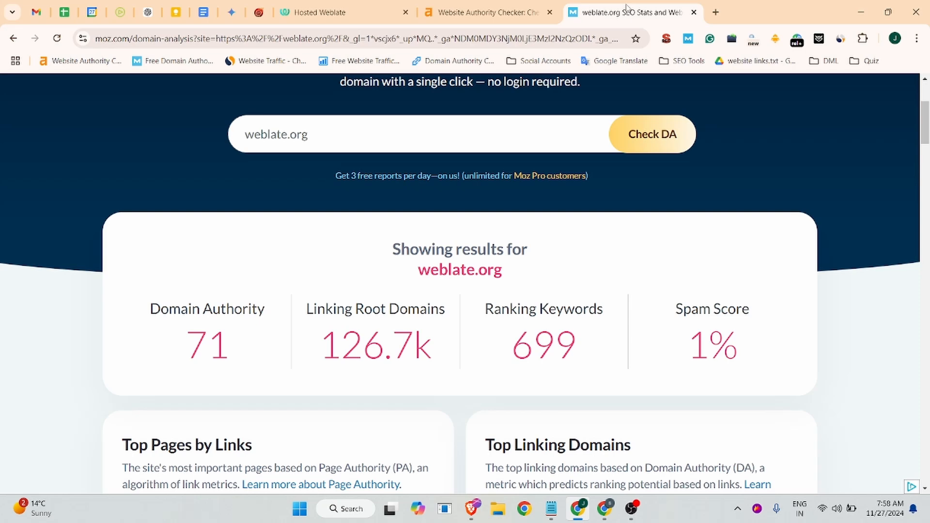
{"action": "left_click", "coordinate": [330, 13]}
Step: Examine the Similarweb report for hosted.weblate.org, including visits over time, top keywords and top countries, and close it
{"action": "left_click", "coordinate": [840, 39]}
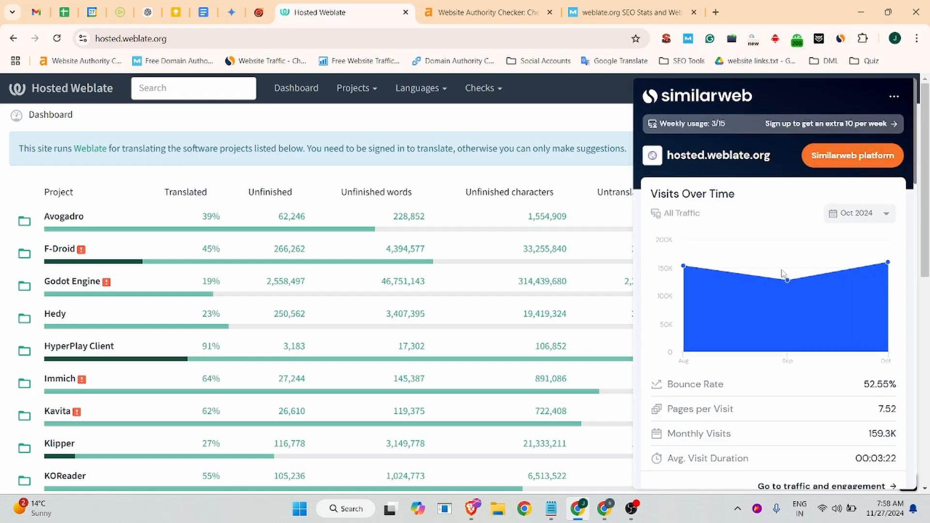
{"action": "mouse_move", "coordinate": [771, 273]}
{"action": "scroll", "coordinate": [770, 273], "scroll_direction": "down", "scroll_amount": 8}
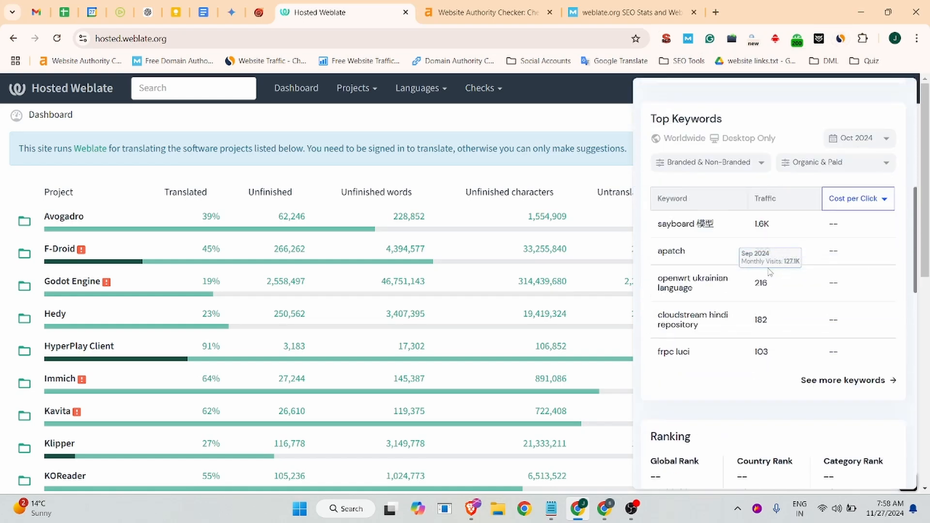
{"action": "scroll", "coordinate": [770, 272], "scroll_direction": "down", "scroll_amount": 10}
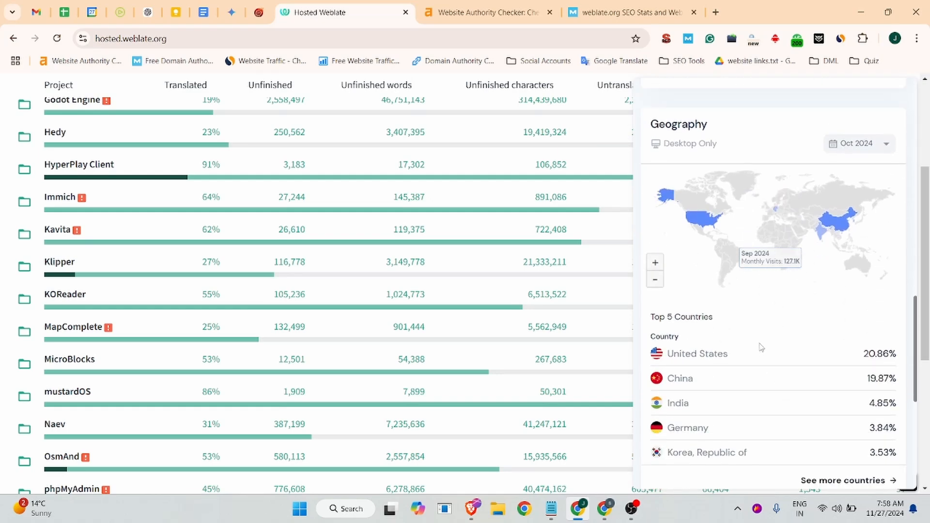
{"action": "scroll", "coordinate": [568, 316], "scroll_direction": "up", "scroll_amount": 1}
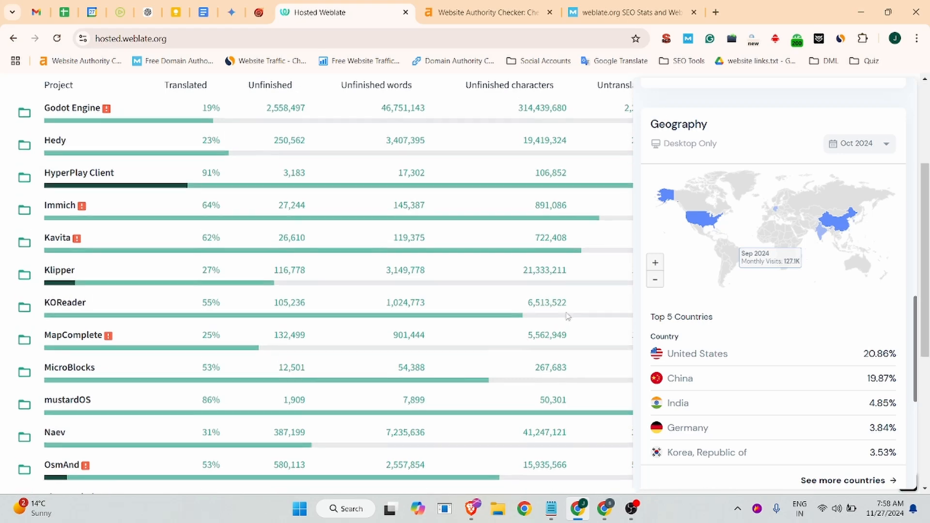
{"action": "scroll", "coordinate": [567, 316], "scroll_direction": "up", "scroll_amount": 4}
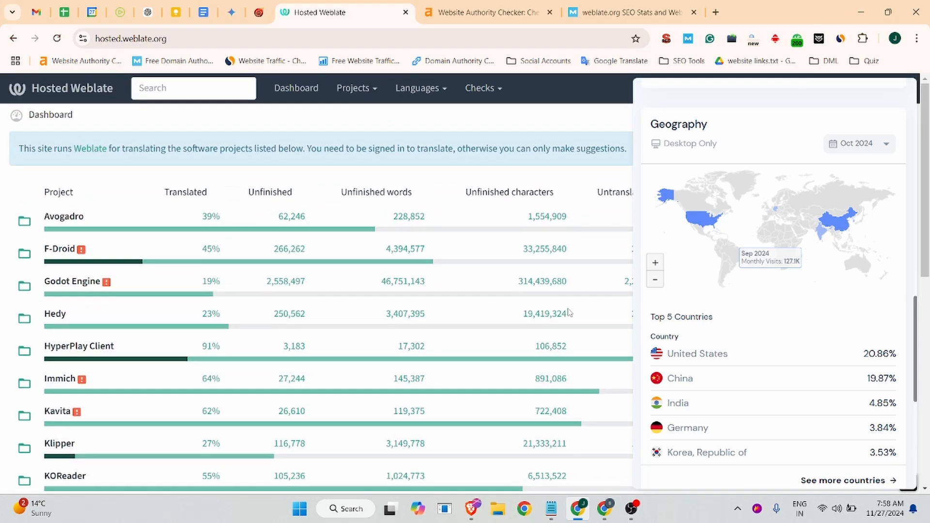
{"action": "left_click", "coordinate": [479, 144]}
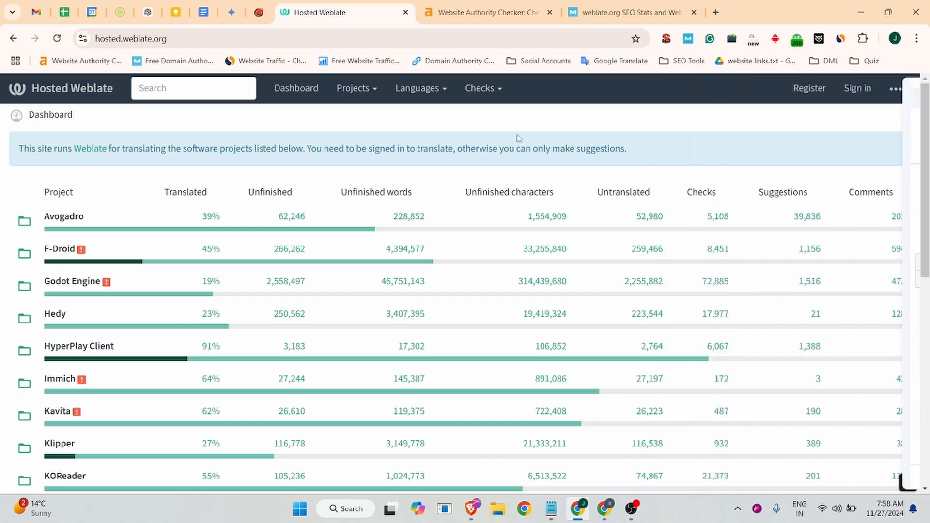
Step: Fill in the Hosted Weblate registration form with the account e-mail, username Jobma, full name and the answer to the arithmetic question
{"action": "left_click", "coordinate": [810, 88]}
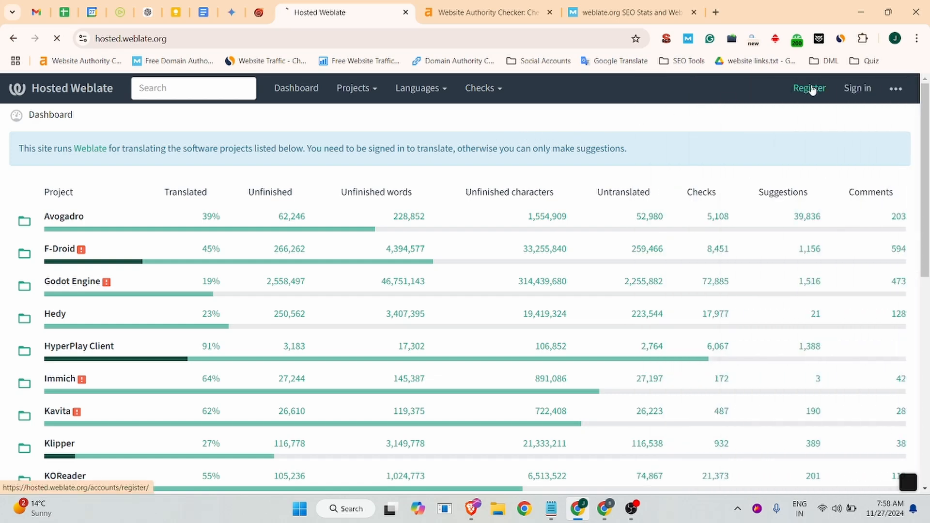
{"action": "left_click", "coordinate": [499, 247]}
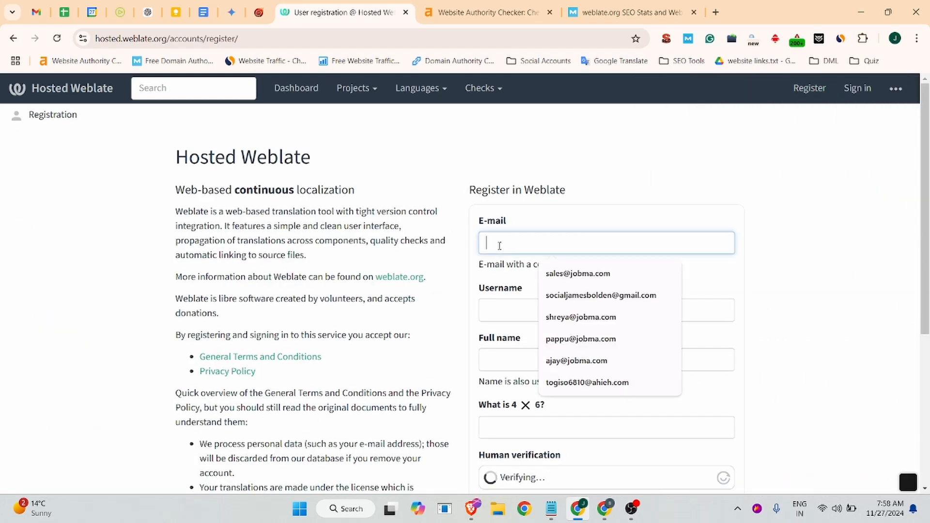
{"action": "left_click", "coordinate": [598, 297]}
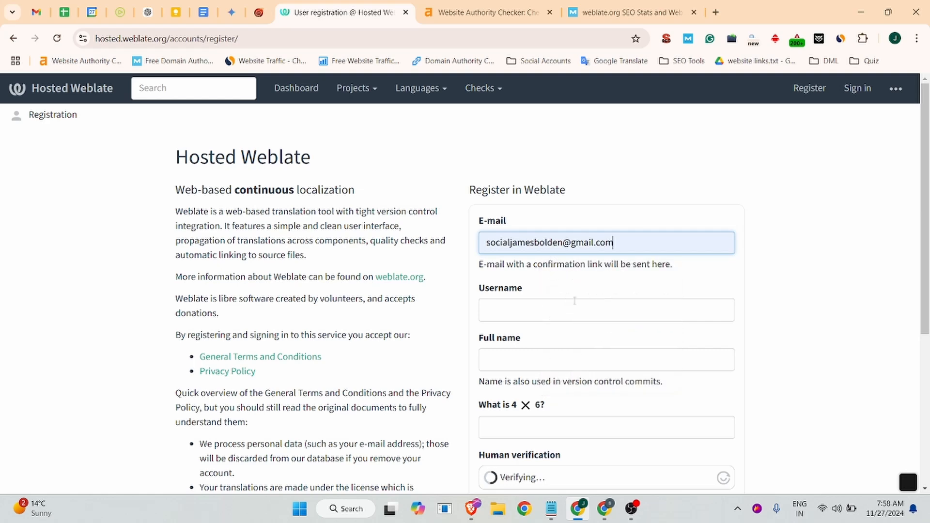
{"action": "left_click", "coordinate": [543, 310]}
{"action": "left_click", "coordinate": [574, 338]}
{"action": "left_click", "coordinate": [526, 354]}
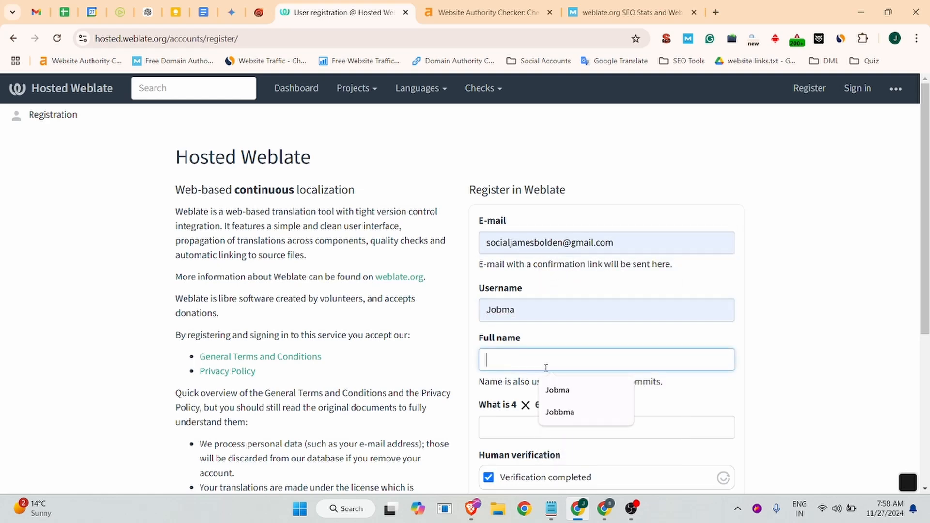
{"action": "left_click", "coordinate": [544, 411]}
{"action": "left_click", "coordinate": [519, 422]}
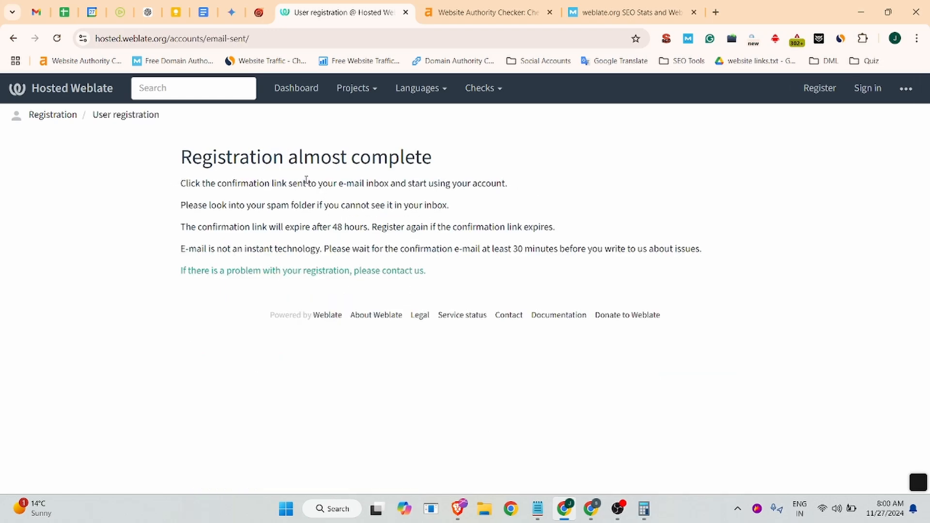
Step: Switch to Gmail, confirm the registration from the Hosted Weblate e-mail in the inbox, and accept the General Terms and Conditions
{"action": "left_click", "coordinate": [37, 12]}
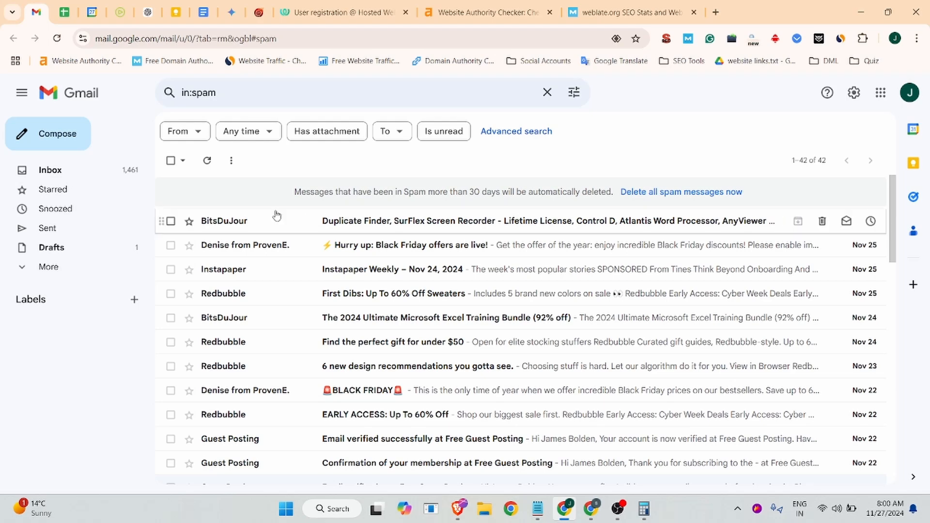
{"action": "left_click", "coordinate": [56, 179]}
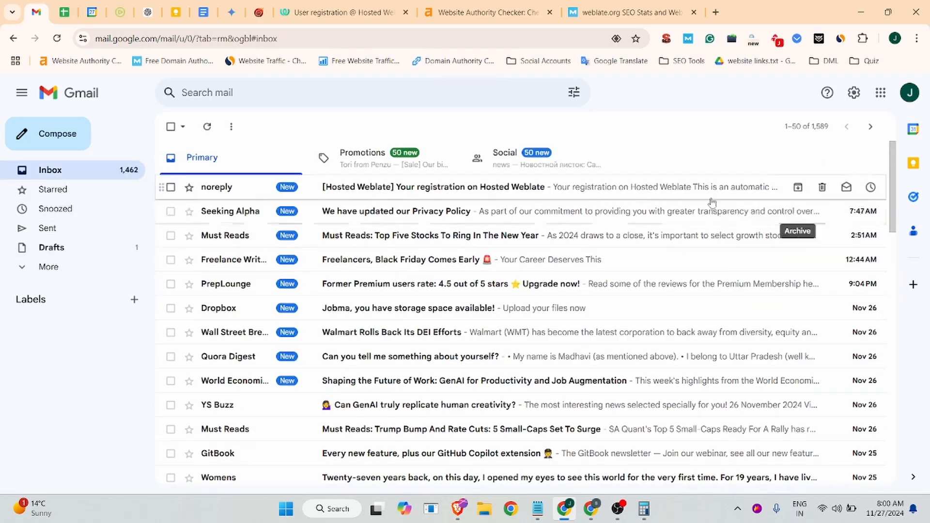
{"action": "left_click", "coordinate": [423, 192]}
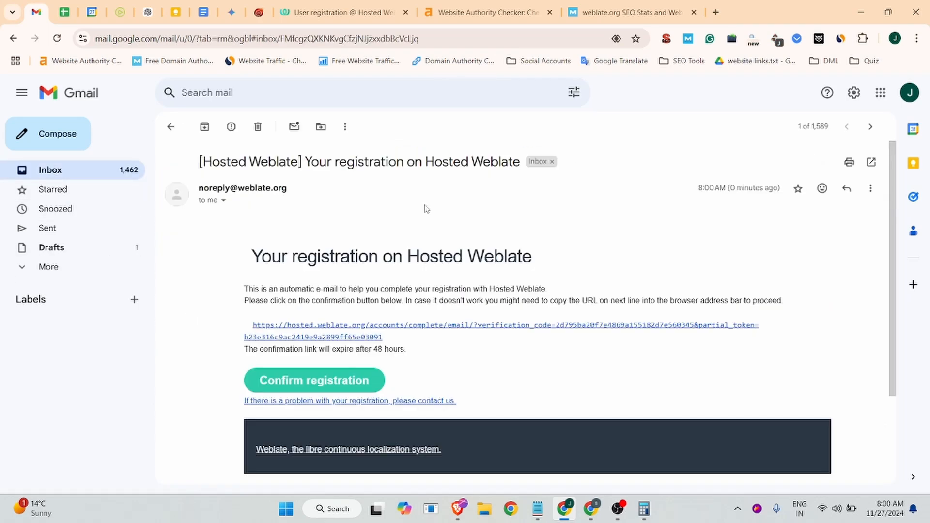
{"action": "left_click", "coordinate": [316, 382]}
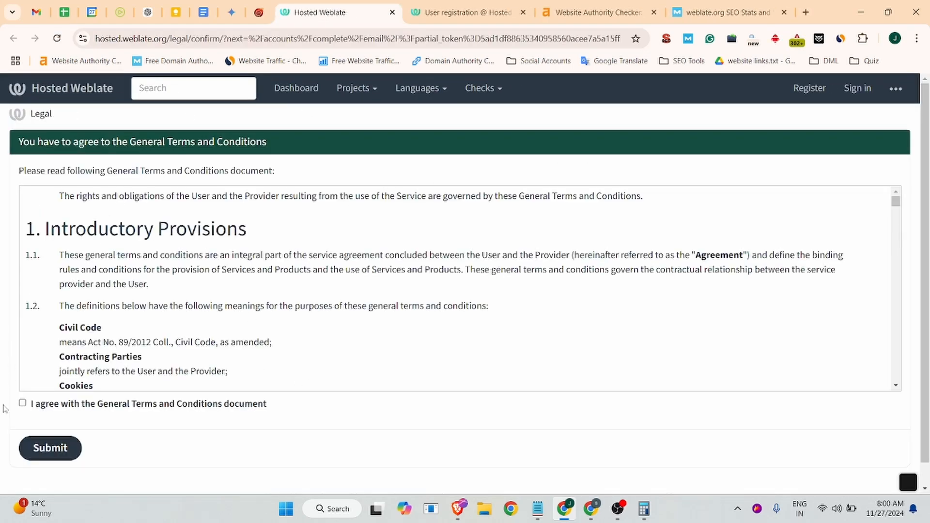
{"action": "left_click", "coordinate": [23, 403]}
{"action": "left_click", "coordinate": [51, 449]}
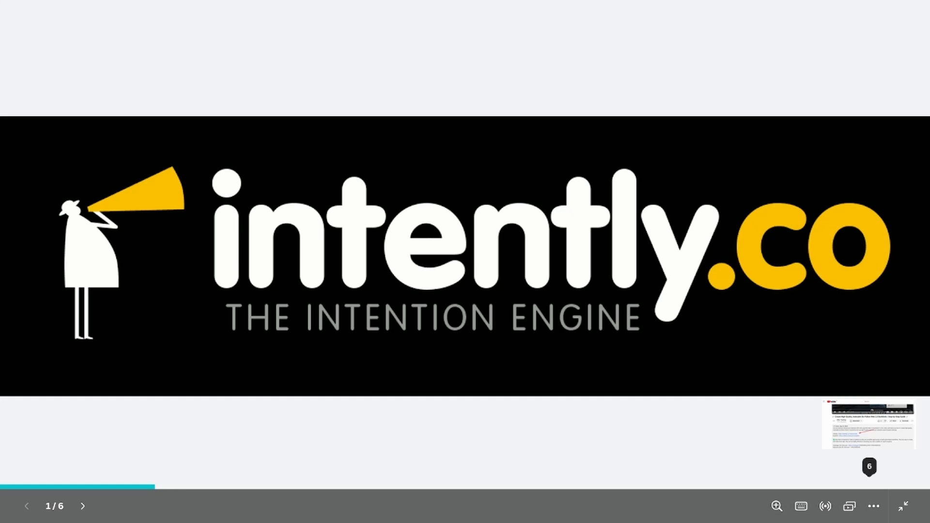
{"action": "key", "text": "Right"}
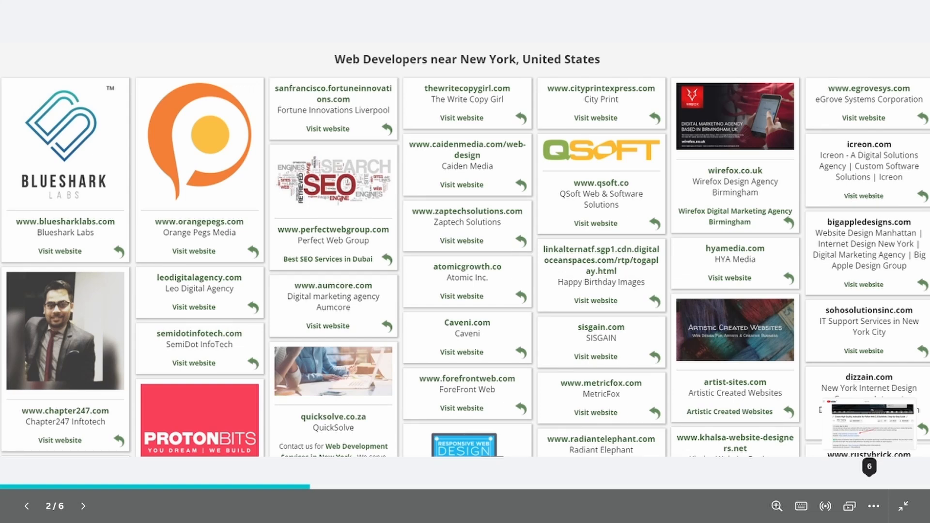
{"action": "key", "text": "Right"}
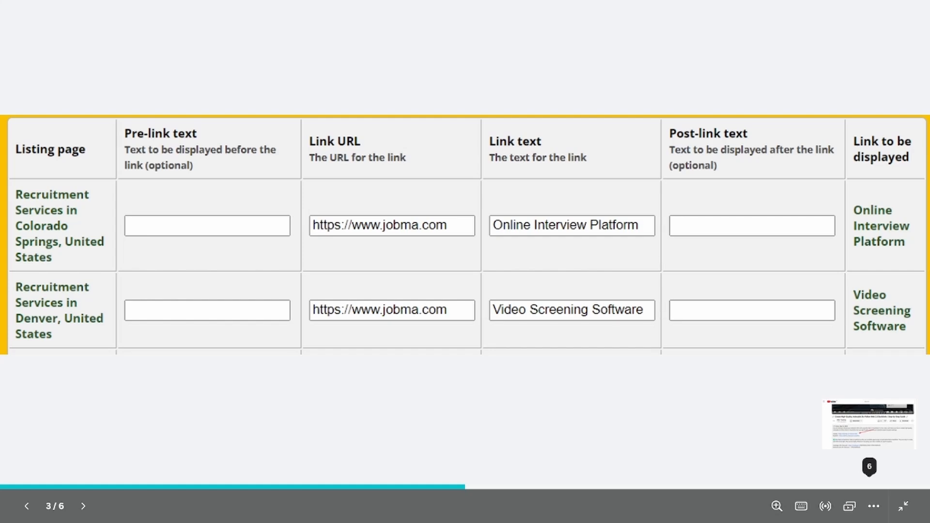
{"action": "key", "text": "Right"}
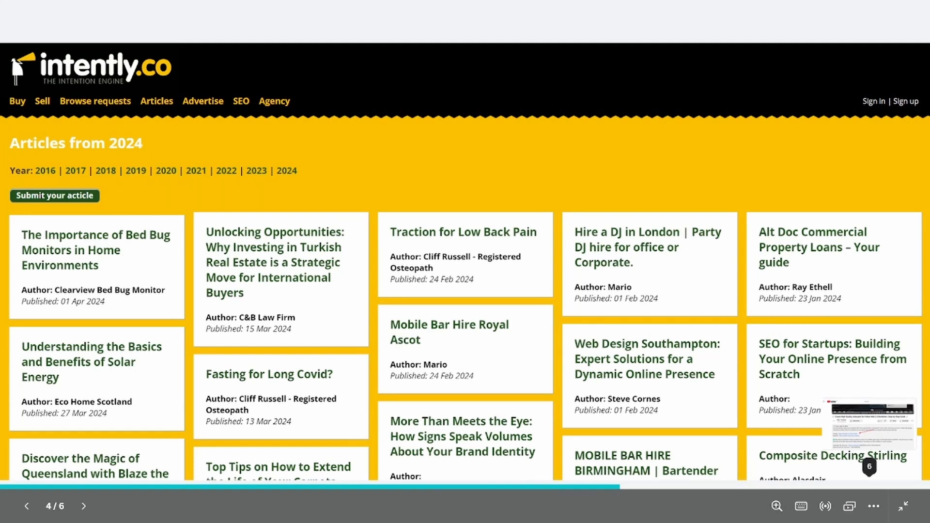
{"action": "key", "text": "Right"}
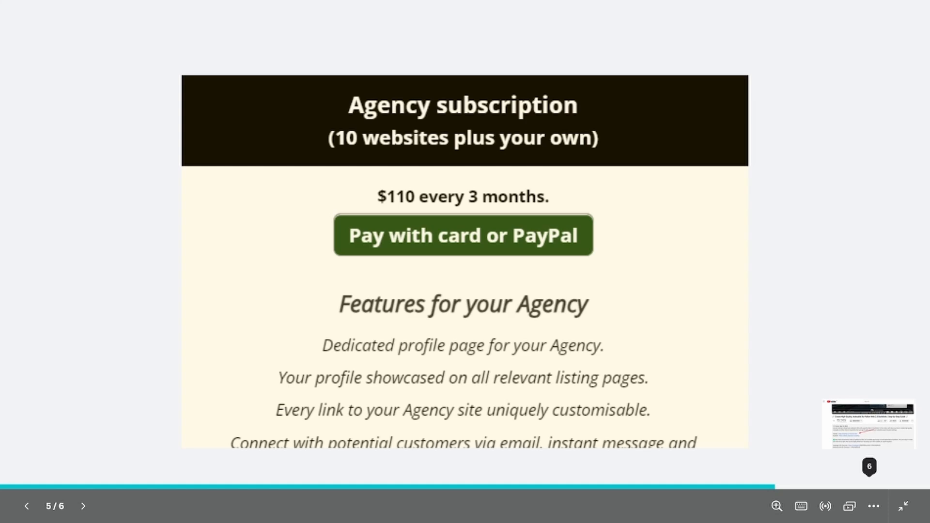
{"action": "key", "text": "Right"}
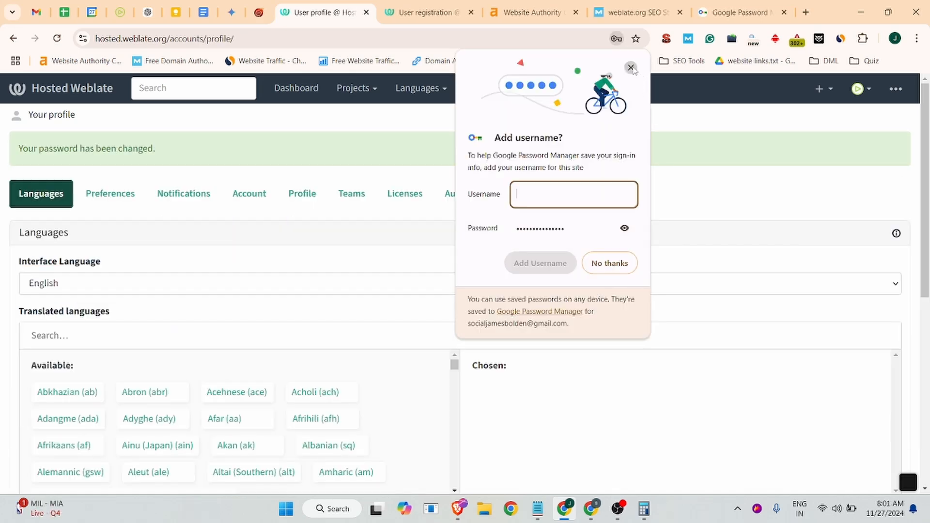
{"action": "left_click", "coordinate": [631, 69]}
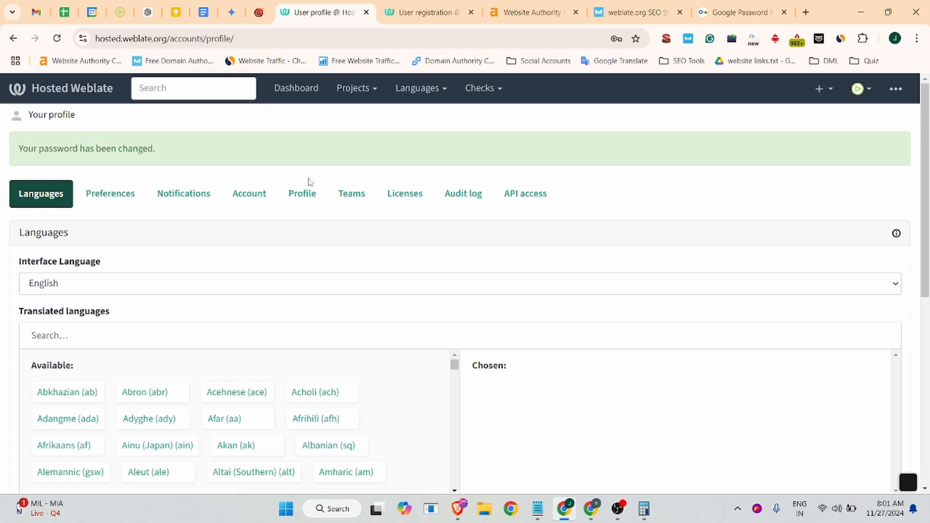
{"action": "left_click", "coordinate": [302, 193]}
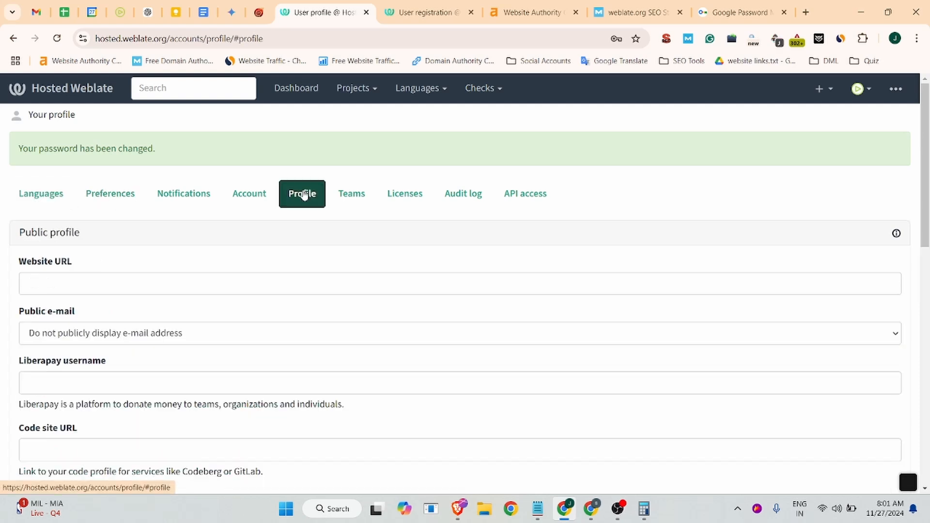
{"action": "left_click", "coordinate": [46, 279]}
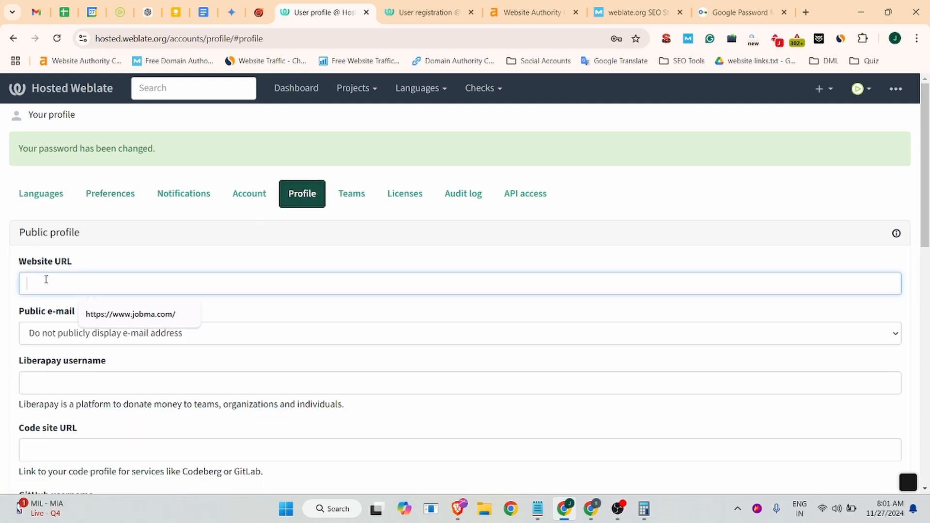
{"action": "left_click", "coordinate": [127, 315]}
Step: Set the public profile's X username to jobmainterview and the LinkedIn profile name to jobma
{"action": "scroll", "coordinate": [124, 311], "scroll_direction": "down", "scroll_amount": 3}
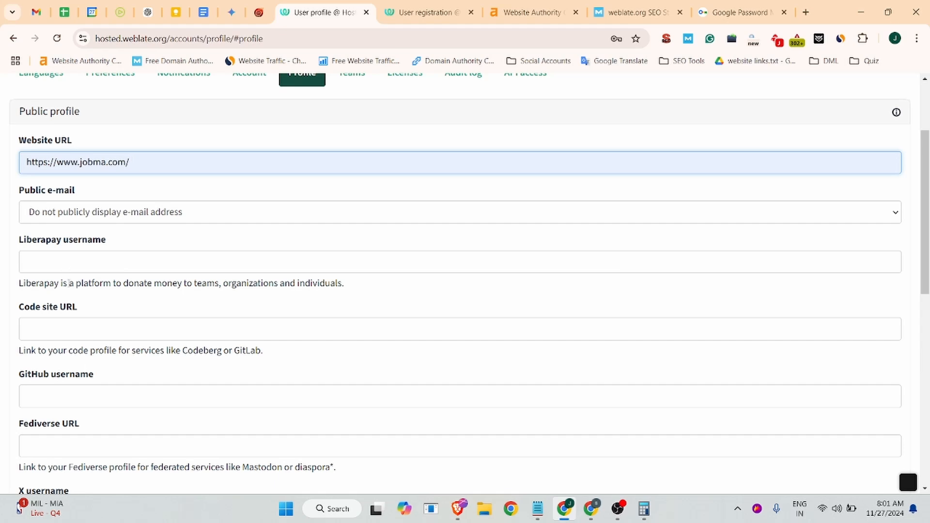
{"action": "scroll", "coordinate": [52, 325], "scroll_direction": "down", "scroll_amount": 3}
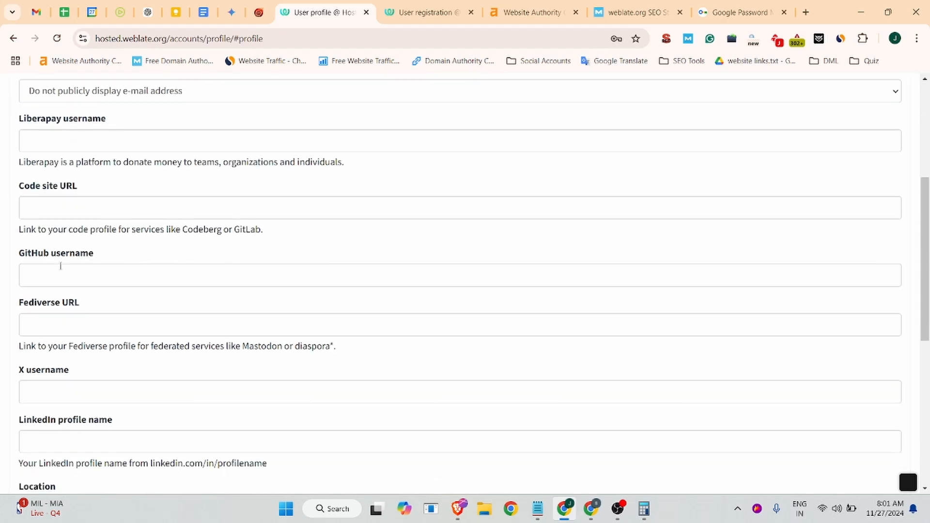
{"action": "left_click", "coordinate": [61, 266]}
{"action": "scroll", "coordinate": [103, 297], "scroll_direction": "down", "scroll_amount": 3}
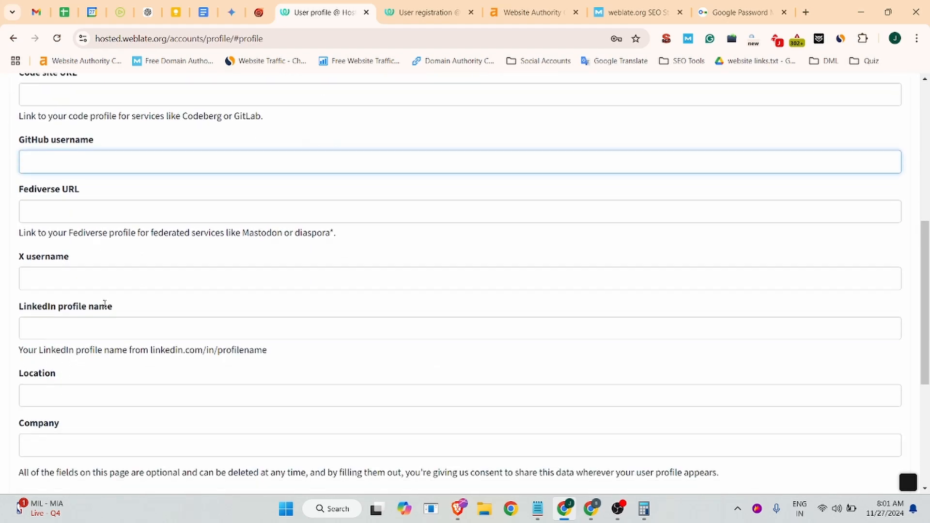
{"action": "left_click", "coordinate": [72, 270]}
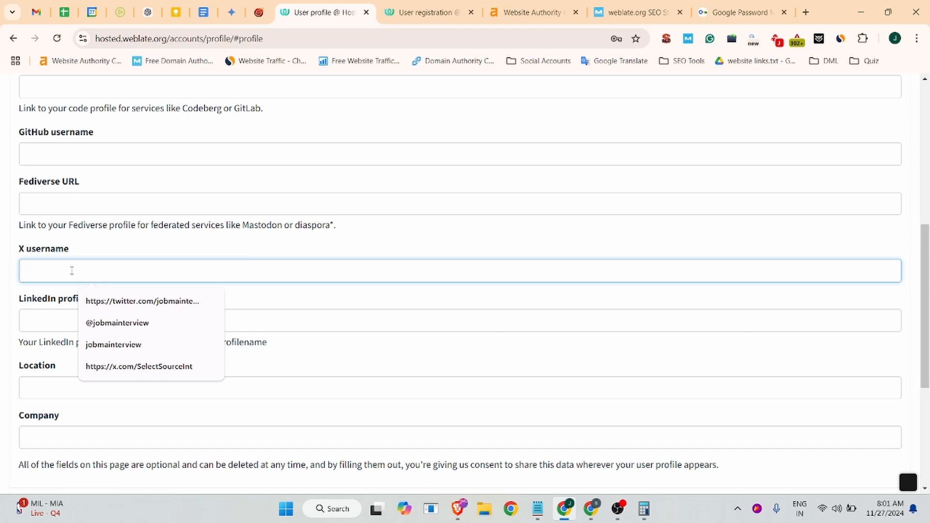
{"action": "left_click", "coordinate": [116, 345]}
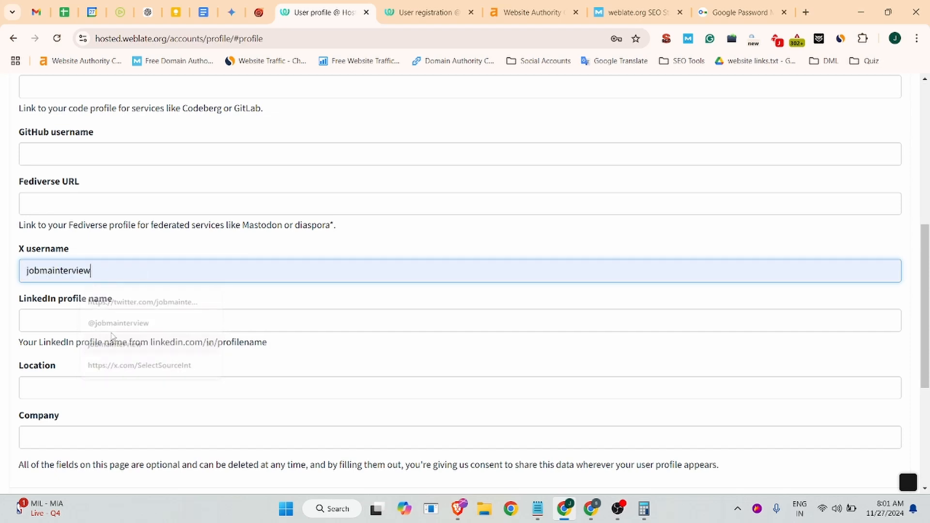
{"action": "left_click", "coordinate": [71, 315]}
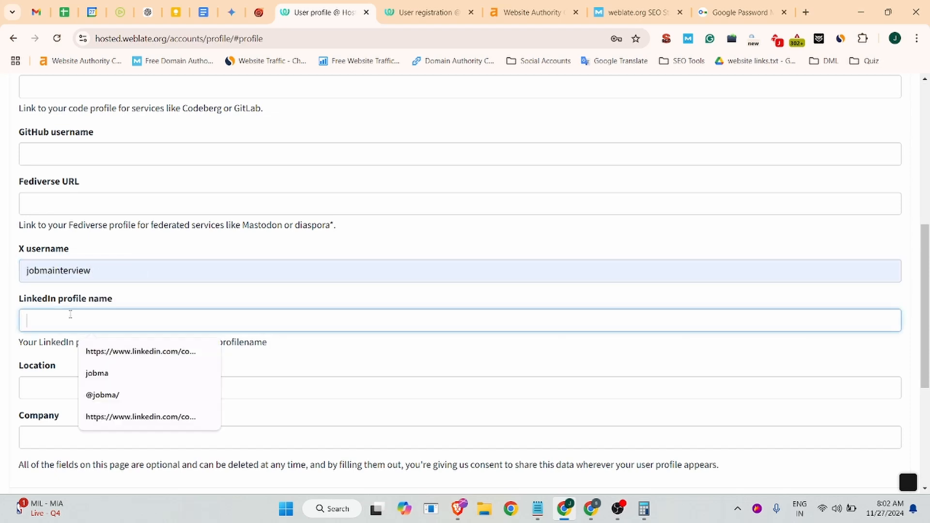
{"action": "left_click", "coordinate": [108, 373]}
Step: Fill in the profile's location with the company's postal address and set the company to Jobma
{"action": "left_click", "coordinate": [100, 386]}
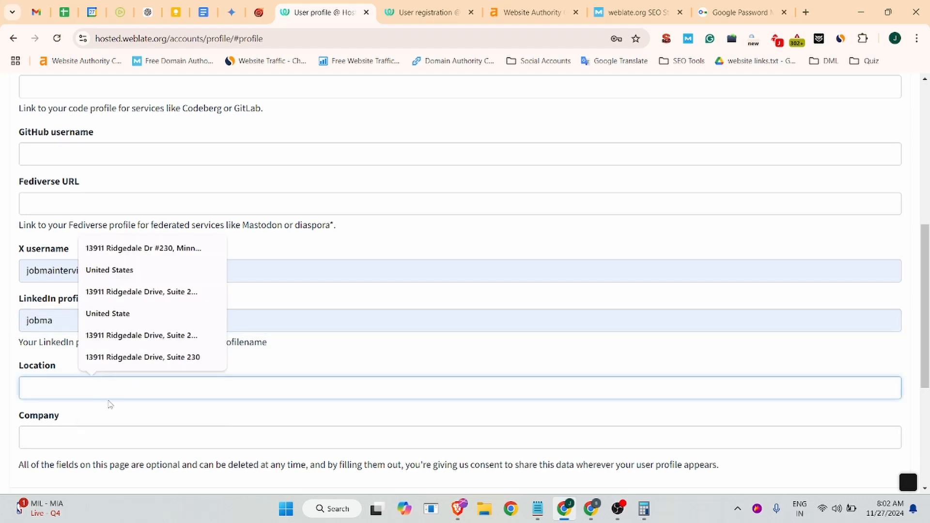
{"action": "left_click", "coordinate": [126, 250]}
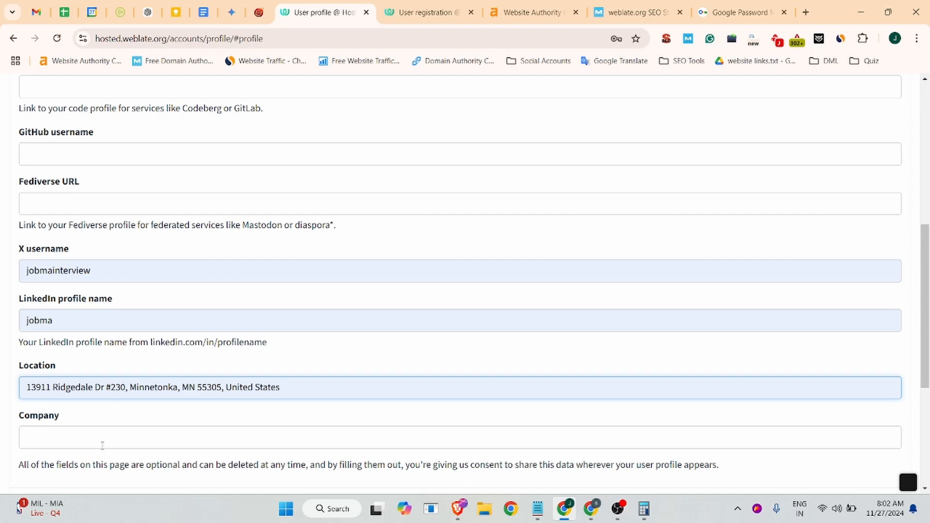
{"action": "left_click", "coordinate": [87, 439]}
{"action": "left_click", "coordinate": [102, 468]}
{"action": "scroll", "coordinate": [109, 387], "scroll_direction": "down", "scroll_amount": 5}
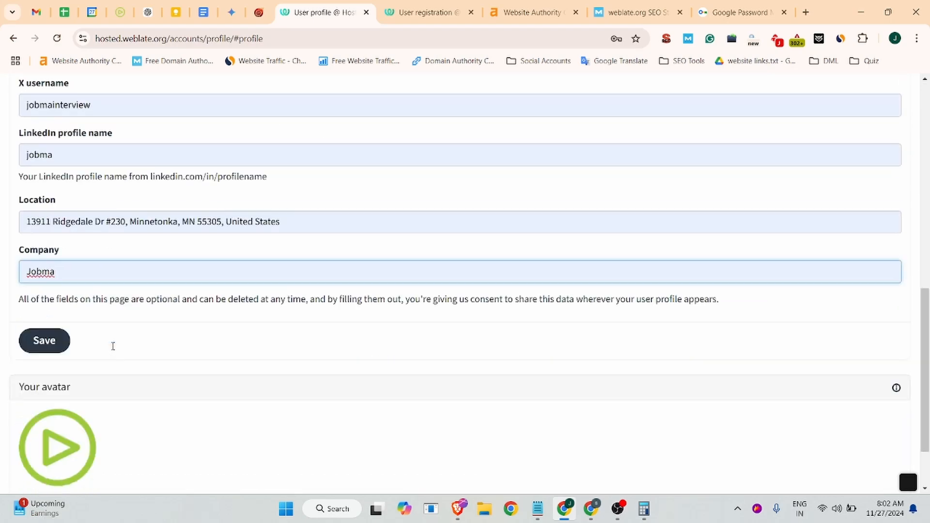
Step: Save the profile changes and open the account's public user page from the user menu
{"action": "left_click", "coordinate": [41, 270]}
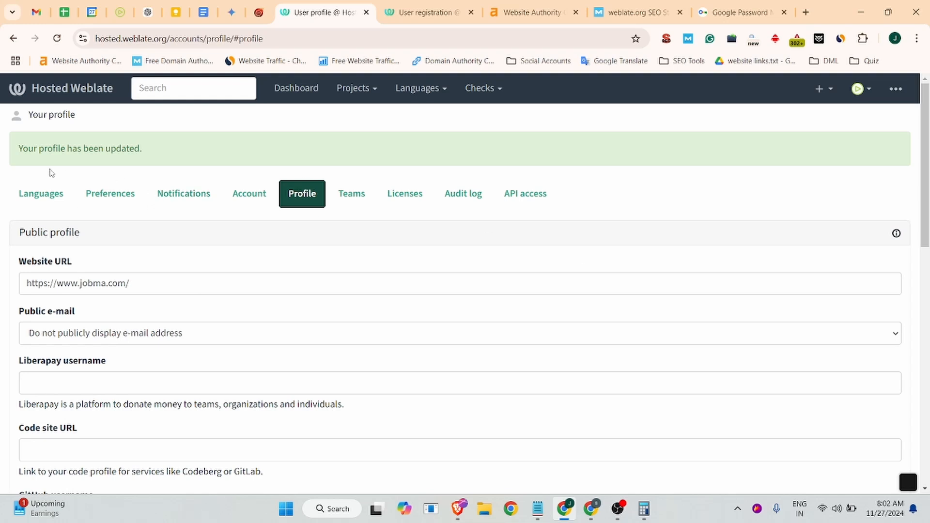
{"action": "left_click", "coordinate": [860, 93]}
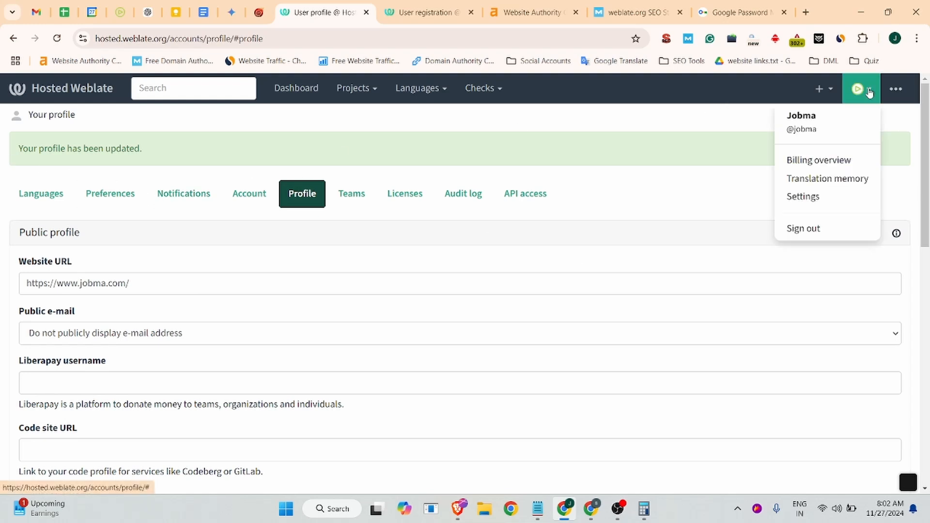
{"action": "left_click", "coordinate": [827, 122]}
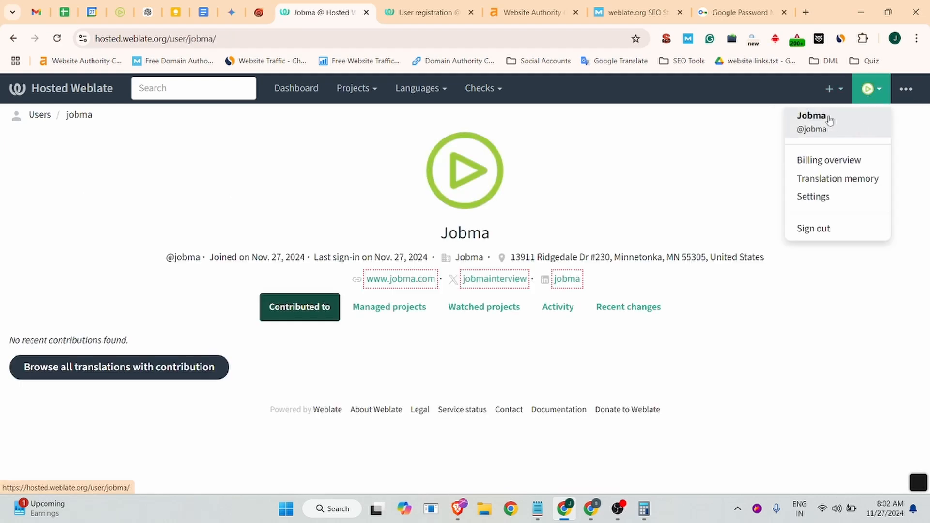
{"action": "left_click", "coordinate": [256, 213]}
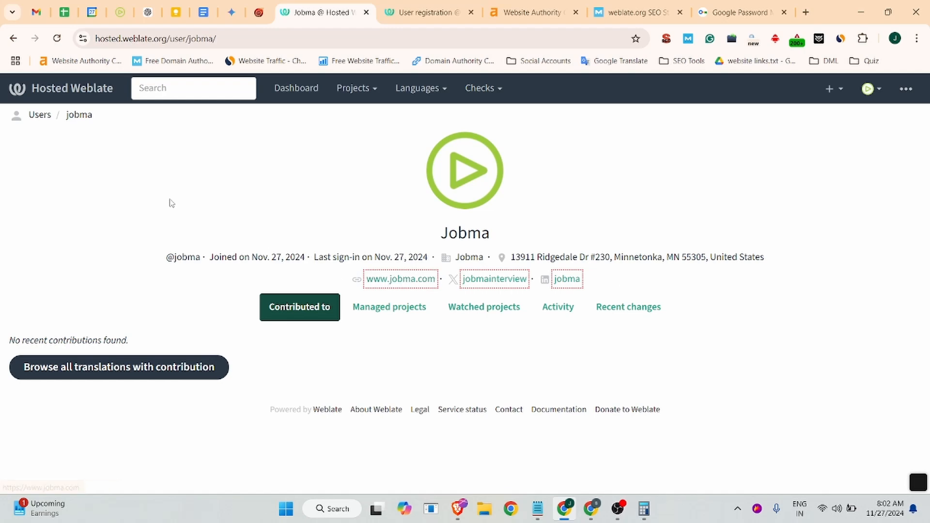
Step: Copy the public profile's address and open hosted.weblate.org/user/jobma/ in a new incognito window
{"action": "left_click", "coordinate": [215, 39]}
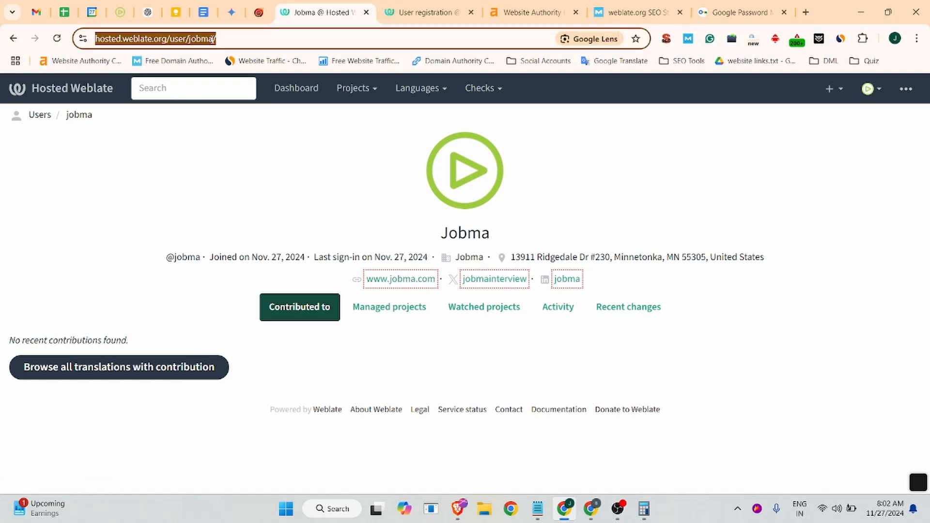
{"action": "key", "text": "ctrl+c"}
{"action": "key", "text": "ctrl+shift+n"}
{"action": "key", "text": "ctrl+v"}
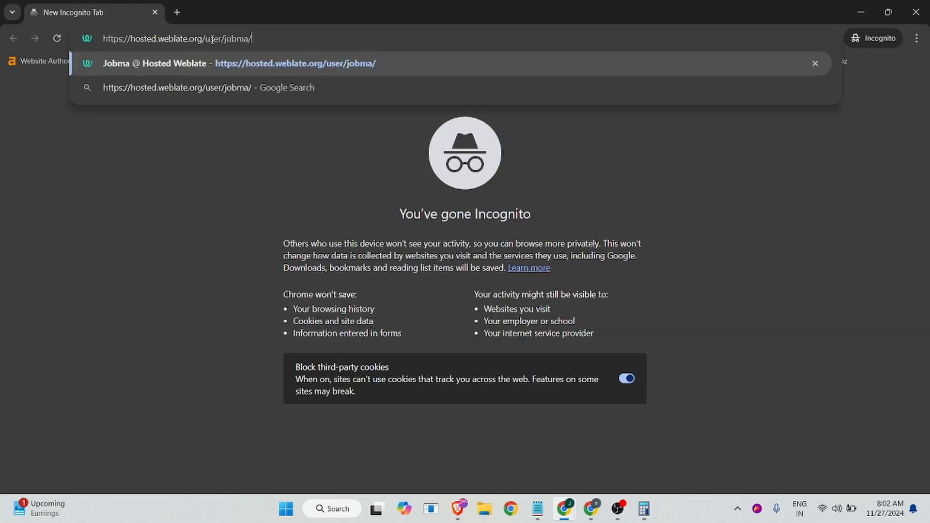
{"action": "key", "text": "Return"}
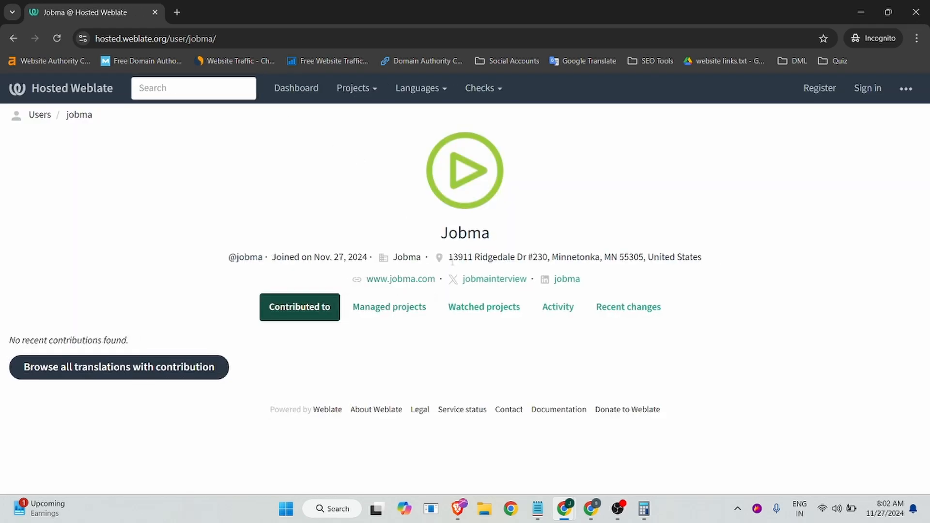
{"action": "left_click_drag", "start_coordinate": [436, 234], "coordinate": [572, 228]}
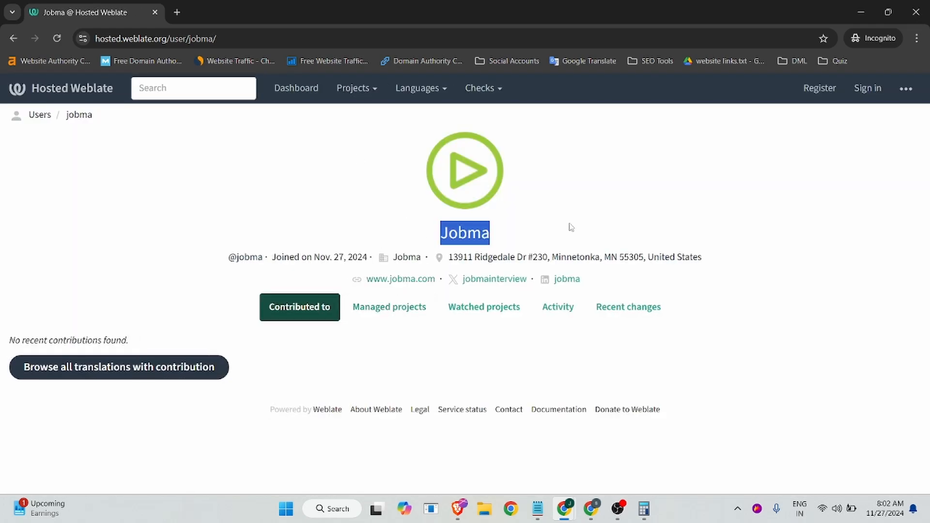
{"action": "right_click", "coordinate": [404, 281]}
{"action": "left_click", "coordinate": [427, 399]}
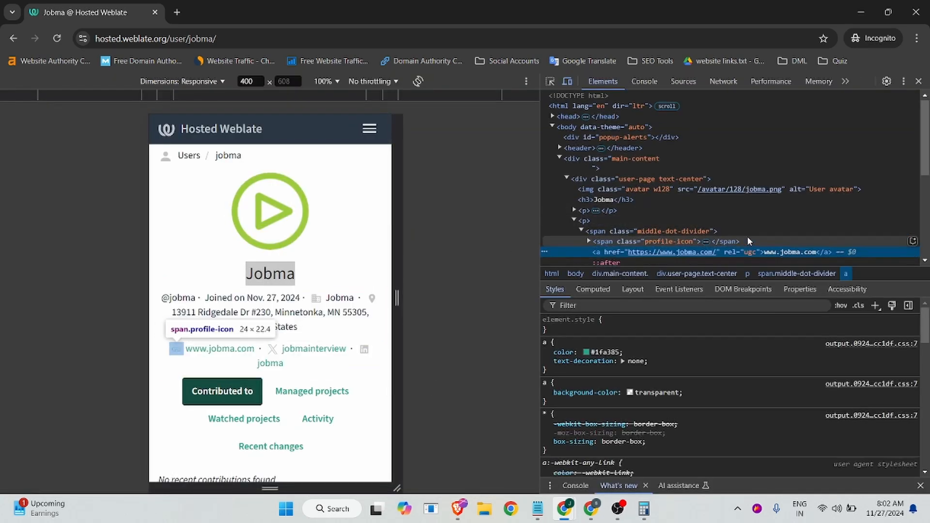
{"action": "scroll", "coordinate": [630, 209], "scroll_direction": "down", "scroll_amount": 1}
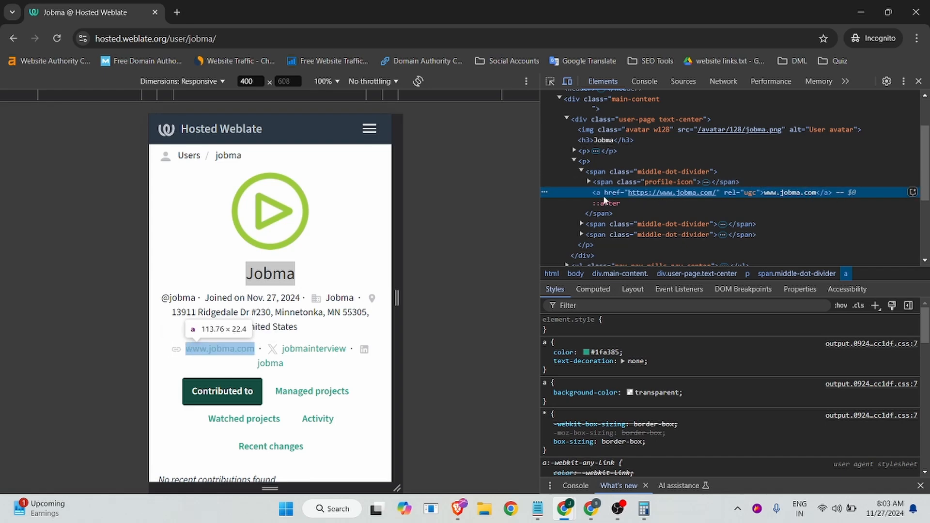
{"action": "left_click", "coordinate": [918, 81]}
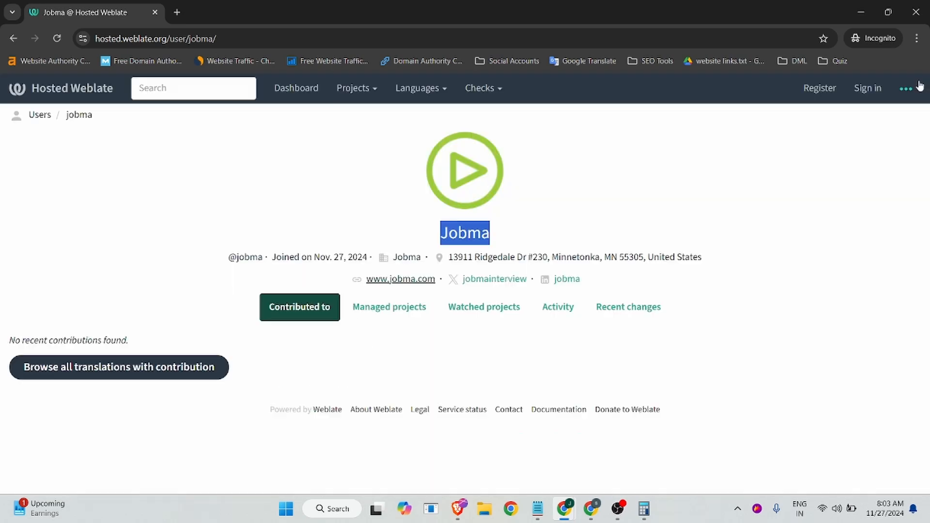
{"action": "left_click", "coordinate": [489, 232]}
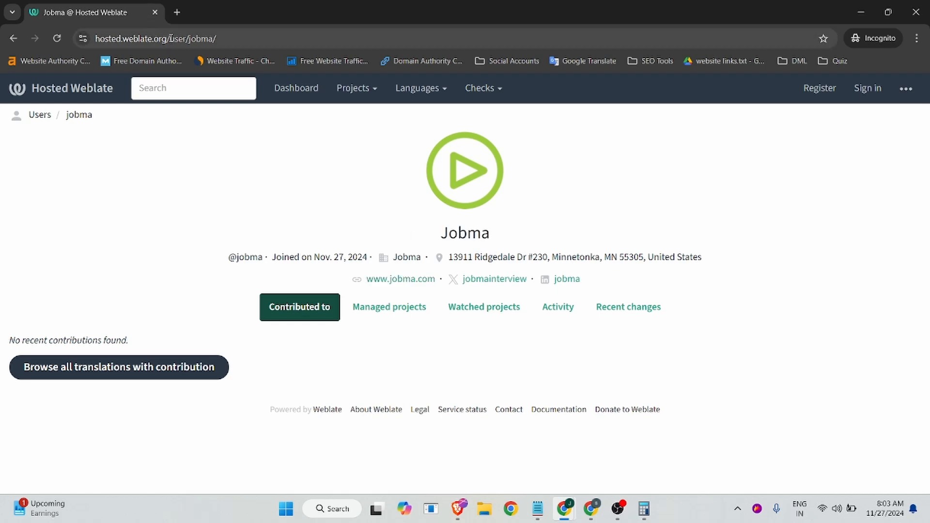
{"action": "left_click_drag", "start_coordinate": [427, 233], "coordinate": [534, 228]}
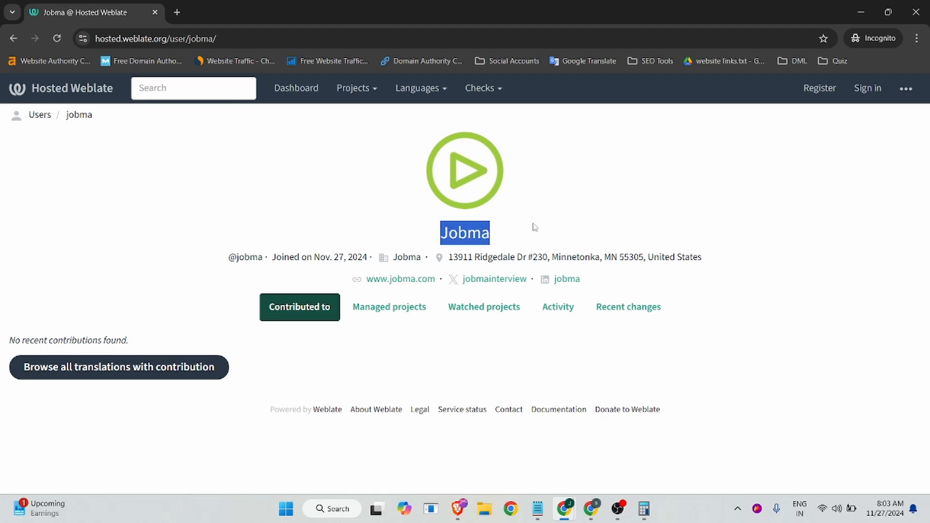